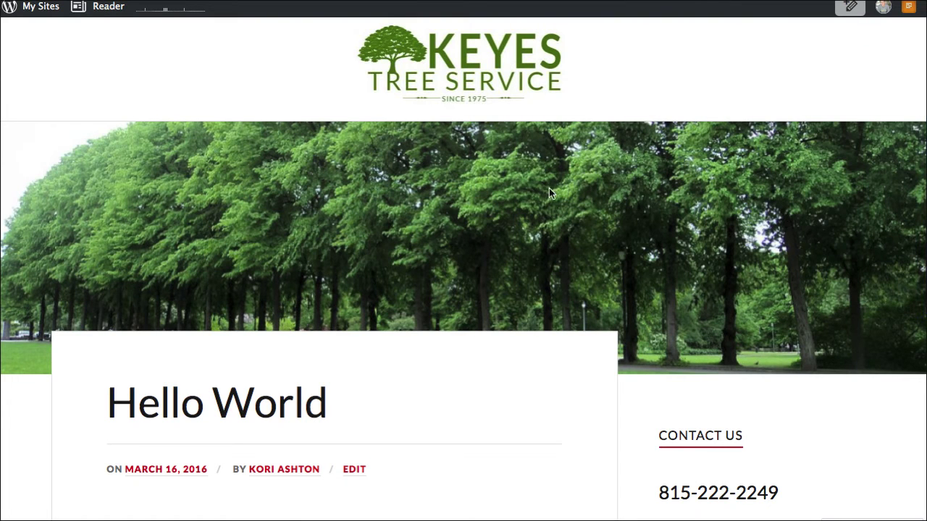
Scroll up and down through the live Keyes Tree Service site
{"action": "scroll", "coordinate": [459, 90], "scroll_direction": "down", "scroll_amount": 5}
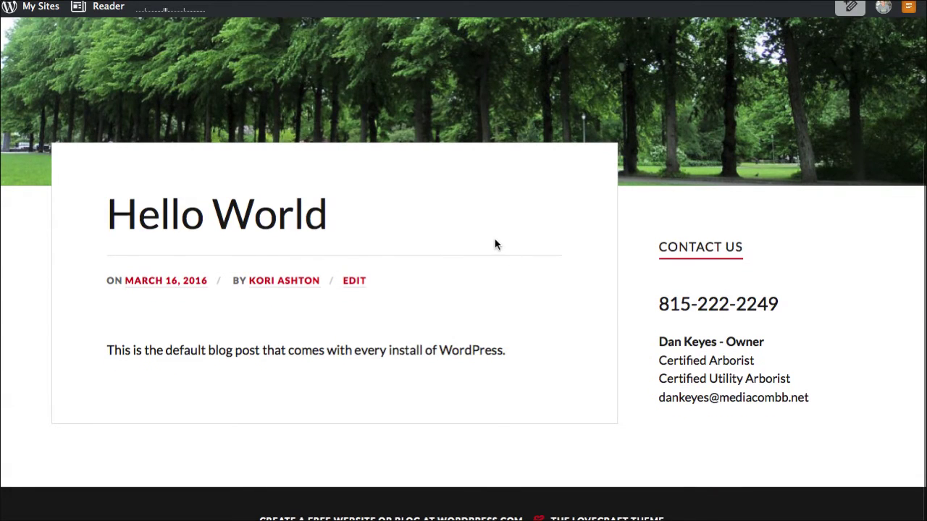
{"action": "scroll", "coordinate": [495, 245], "scroll_direction": "up", "scroll_amount": 5}
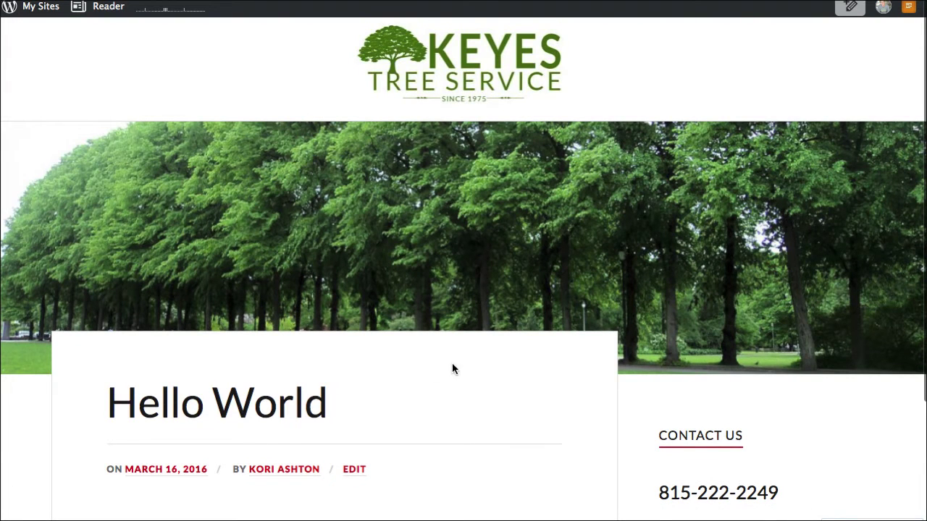
{"action": "scroll", "coordinate": [452, 369], "scroll_direction": "down", "scroll_amount": 5}
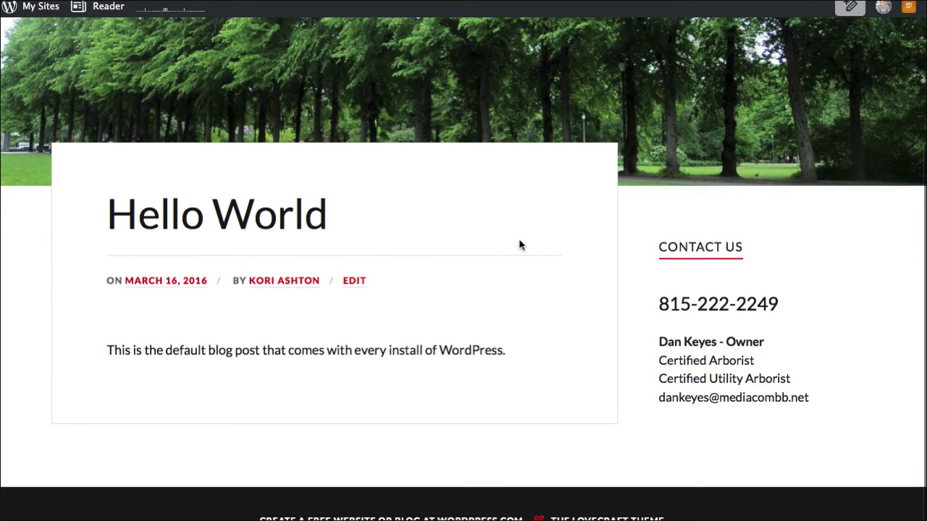
{"action": "scroll", "coordinate": [529, 244], "scroll_direction": "up", "scroll_amount": 5}
{"action": "scroll", "coordinate": [526, 244], "scroll_direction": "down", "scroll_amount": 5}
{"action": "scroll", "coordinate": [523, 270], "scroll_direction": "up", "scroll_amount": 5}
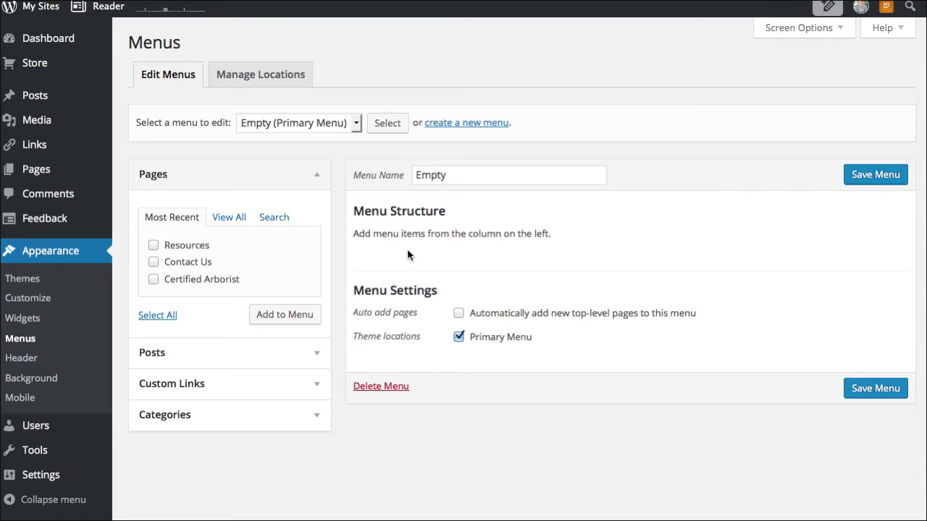
Create a page titled 'Welcome' with body text 'all of your content here' and publish it
{"action": "mouse_move", "coordinate": [55, 177]}
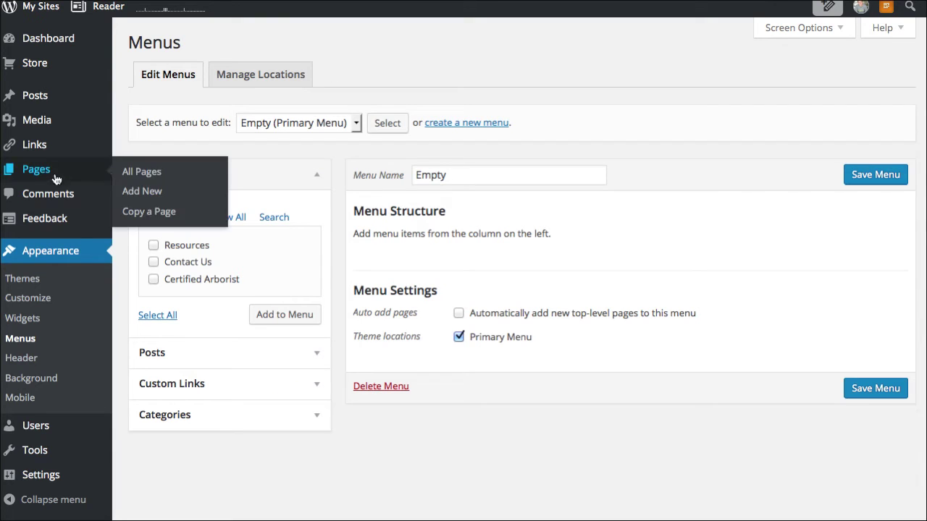
{"action": "left_click", "coordinate": [142, 173]}
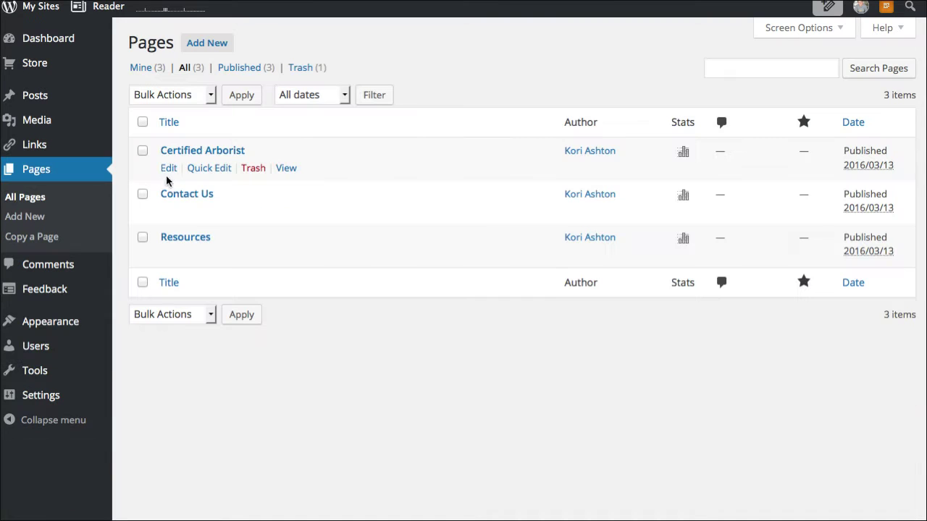
{"action": "left_click", "coordinate": [201, 52]}
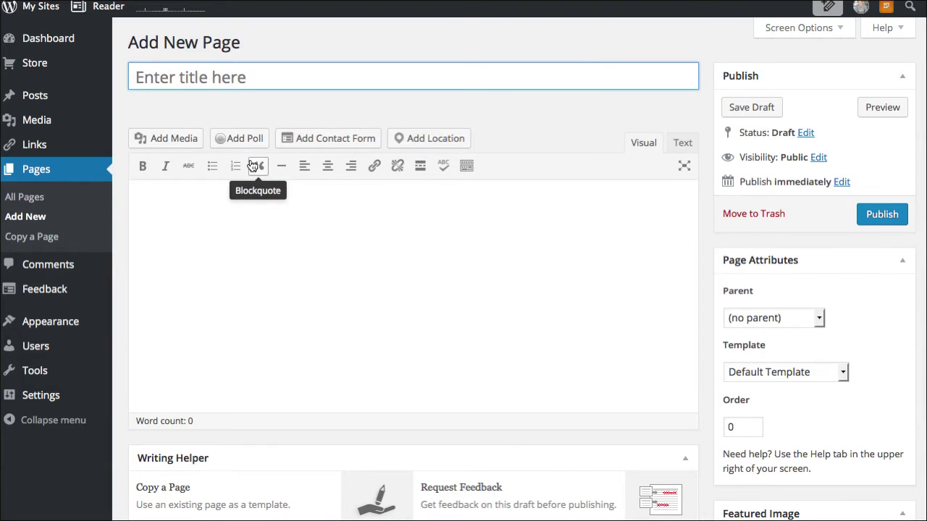
{"action": "type", "text": "Welcome"}
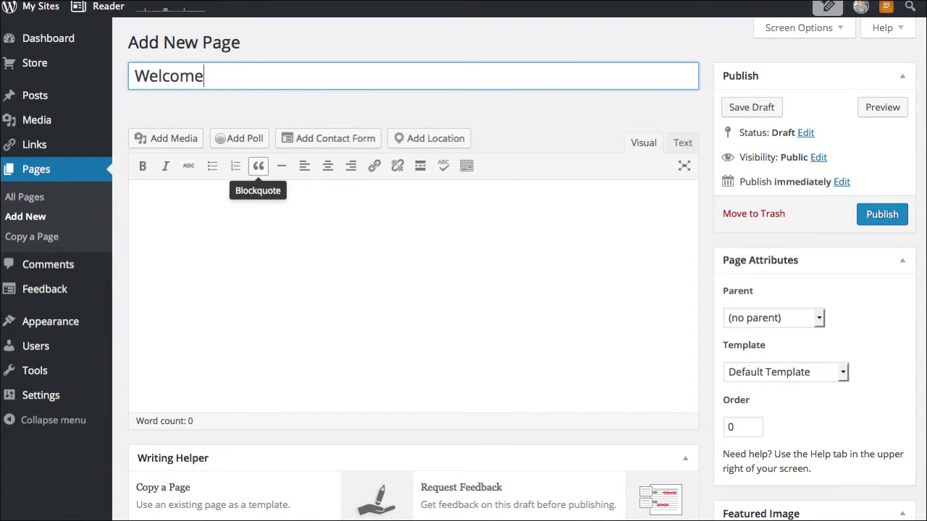
{"action": "left_click", "coordinate": [297, 295]}
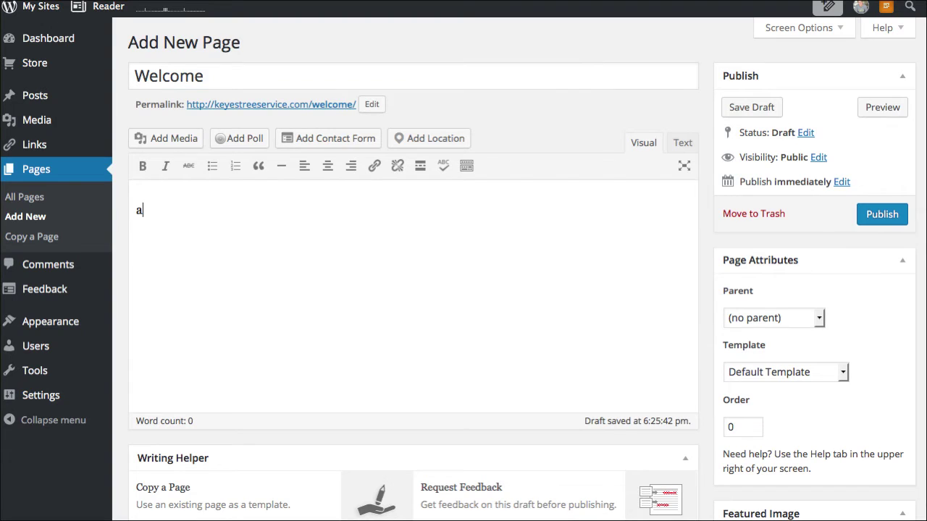
{"action": "type", "text": "all of yoru content here"}
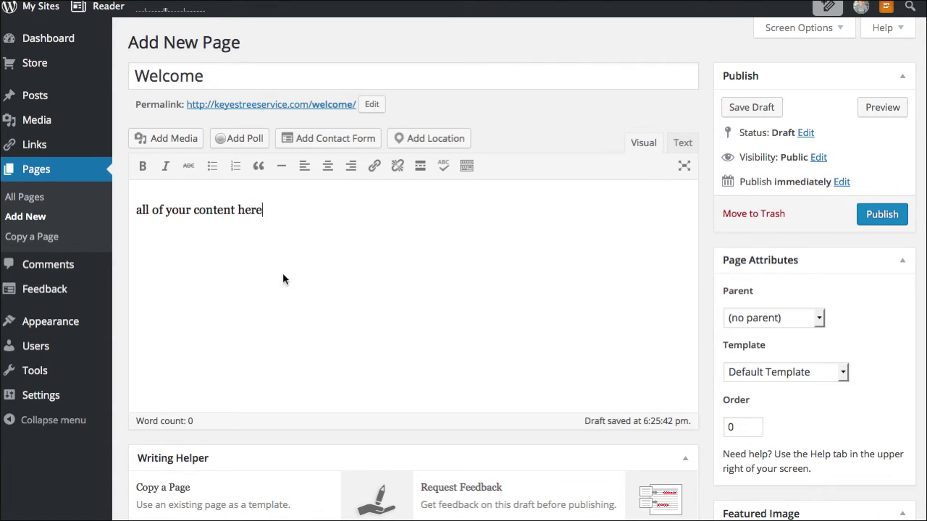
{"action": "left_click", "coordinate": [876, 214]}
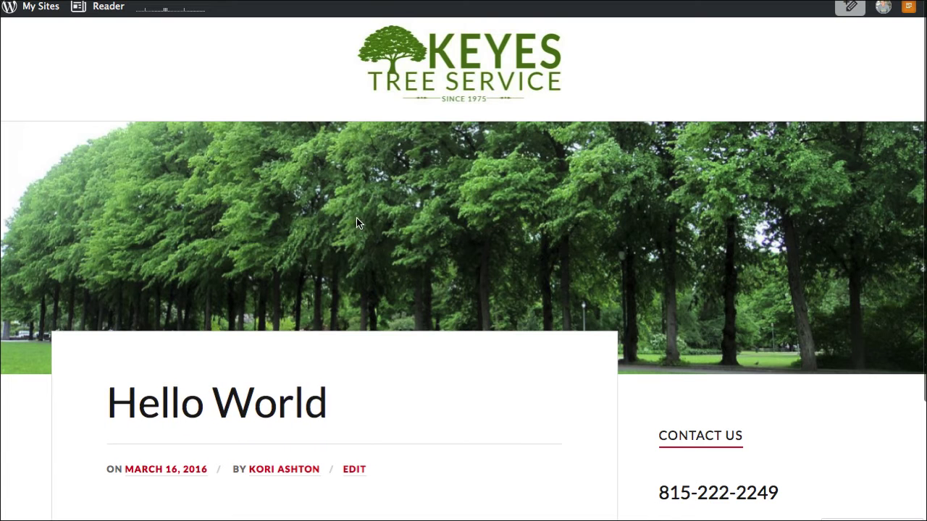
Scroll through the preview of the published Welcome page
{"action": "scroll", "coordinate": [356, 218], "scroll_direction": "down", "scroll_amount": 3}
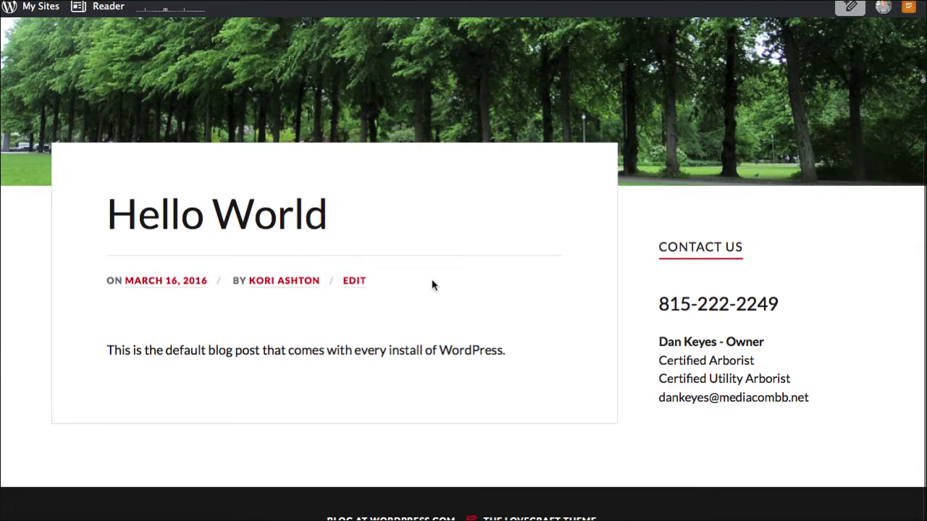
{"action": "scroll", "coordinate": [431, 279], "scroll_direction": "up", "scroll_amount": 3}
{"action": "scroll", "coordinate": [428, 273], "scroll_direction": "down", "scroll_amount": 1}
{"action": "scroll", "coordinate": [429, 272], "scroll_direction": "up", "scroll_amount": 1}
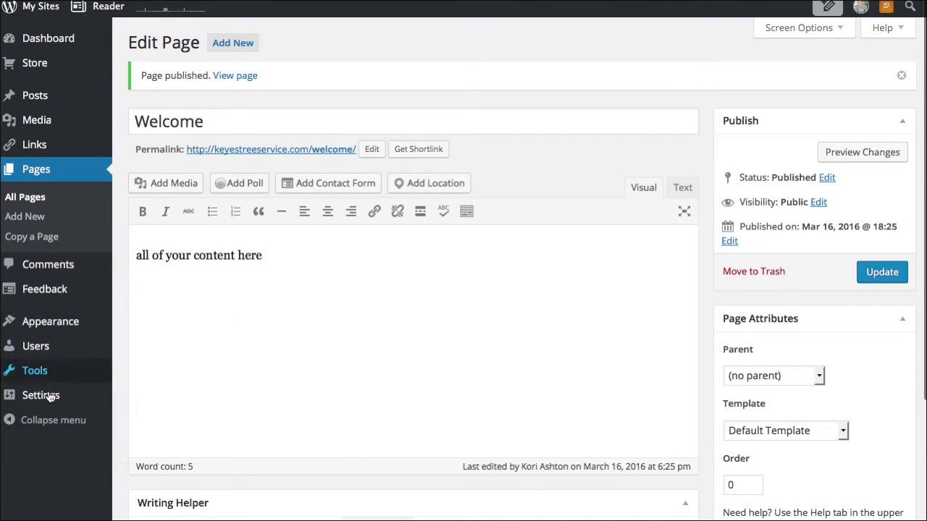
In Reading Settings, set a static front page of Welcome and leave the posts page unselected
{"action": "mouse_move", "coordinate": [51, 397]}
{"action": "left_click", "coordinate": [146, 352]}
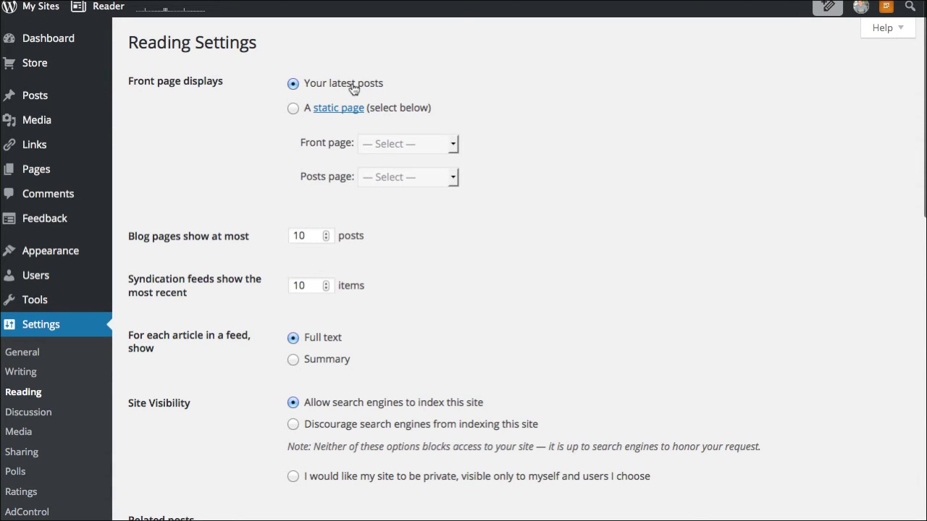
{"action": "left_click", "coordinate": [293, 109]}
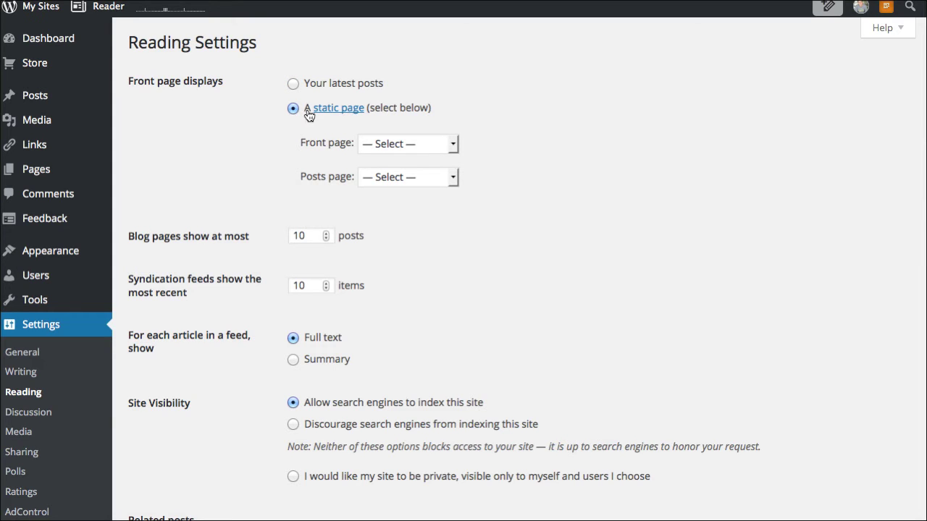
{"action": "left_click", "coordinate": [389, 145]}
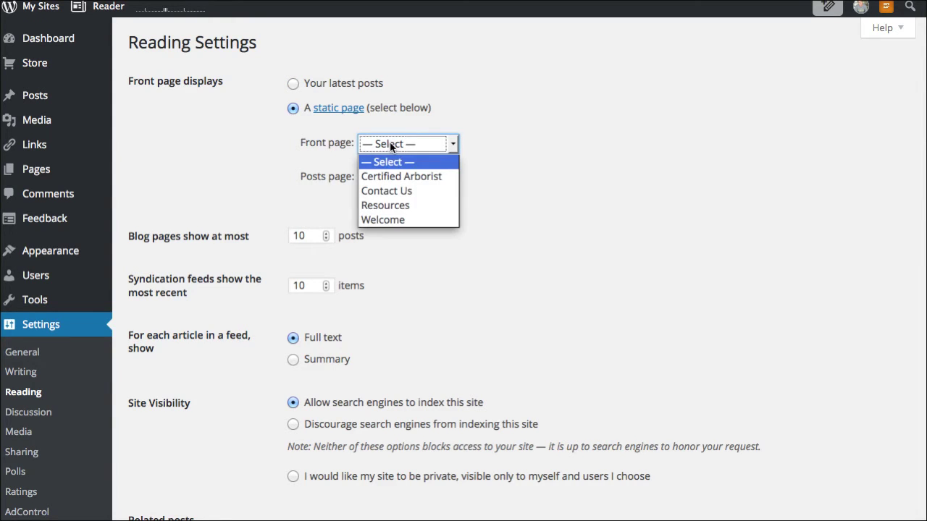
{"action": "left_click", "coordinate": [418, 220]}
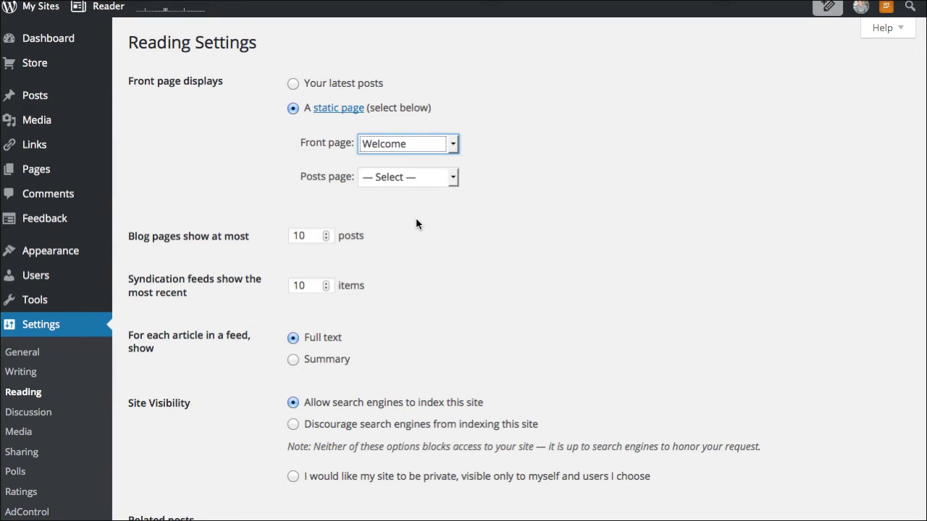
{"action": "left_click", "coordinate": [391, 185]}
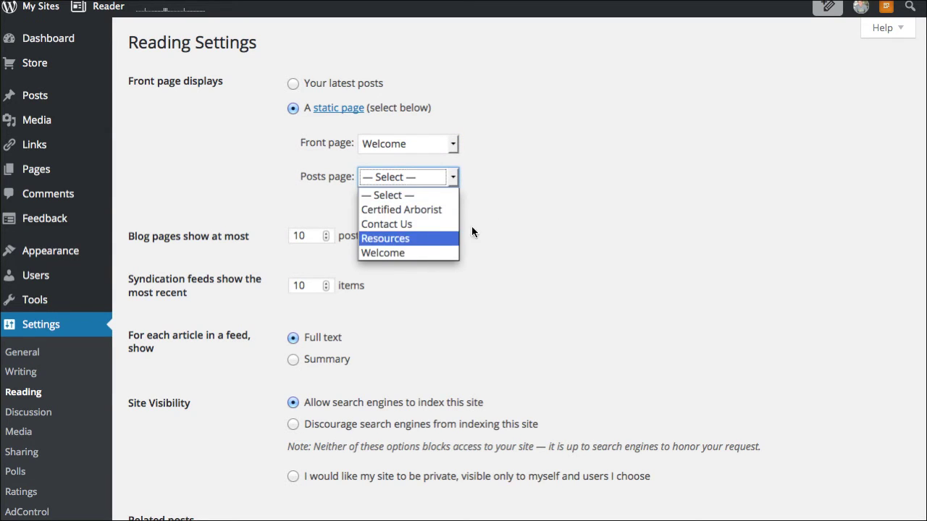
{"action": "left_click", "coordinate": [318, 181]}
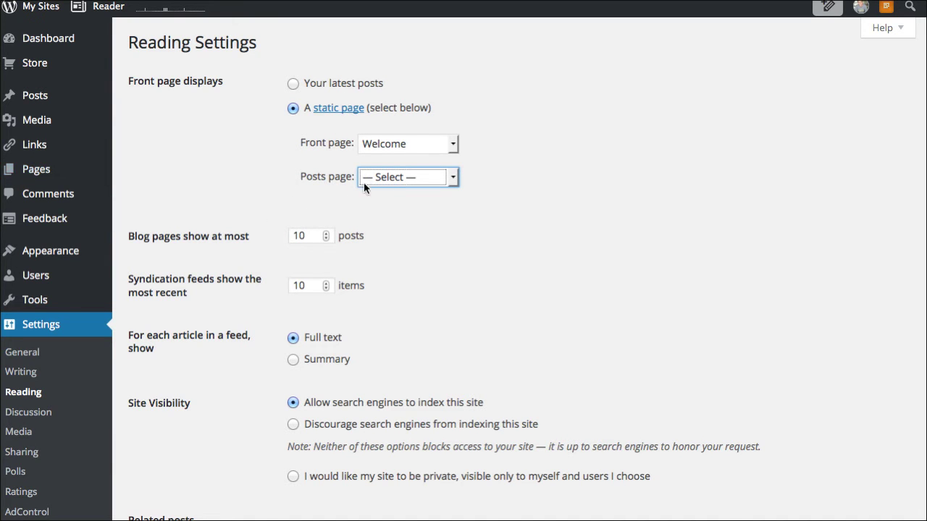
{"action": "scroll", "coordinate": [250, 194], "scroll_direction": "down", "scroll_amount": 10}
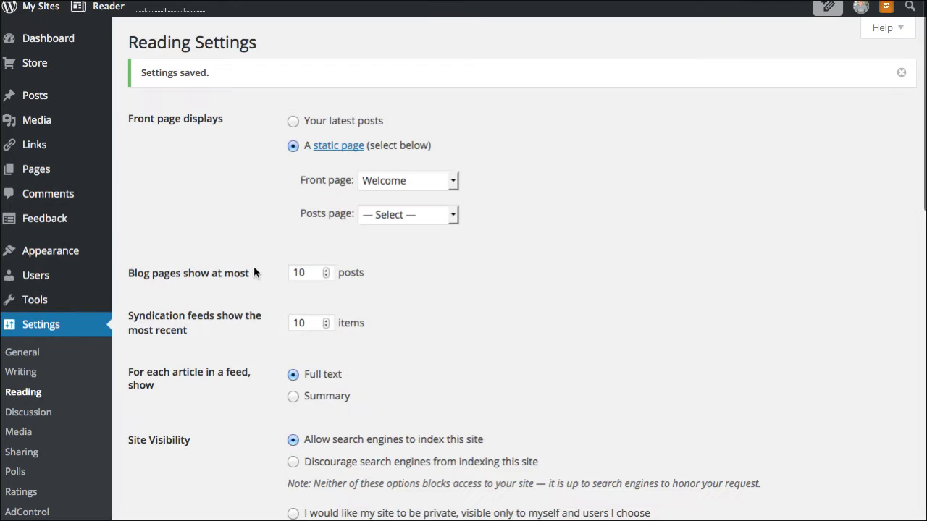
Start a new page titled 'Blog'
{"action": "mouse_move", "coordinate": [41, 177]}
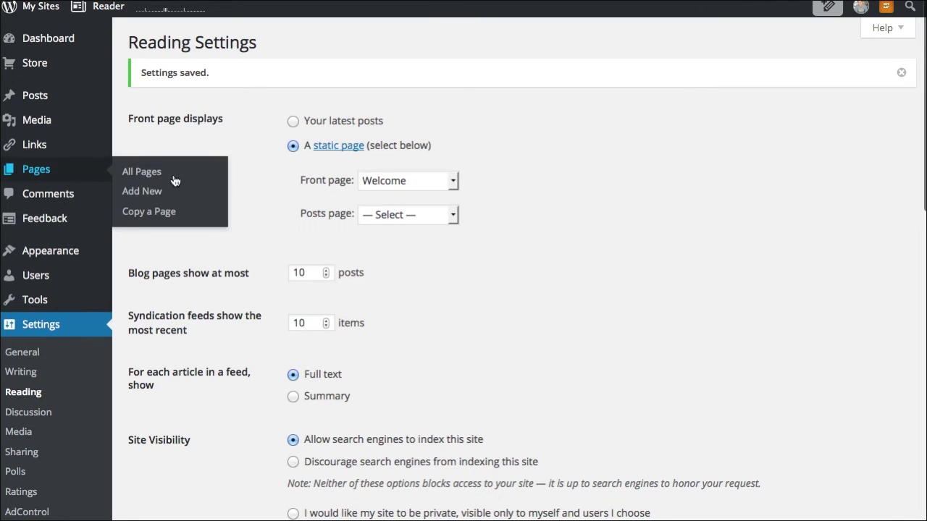
{"action": "left_click", "coordinate": [192, 194]}
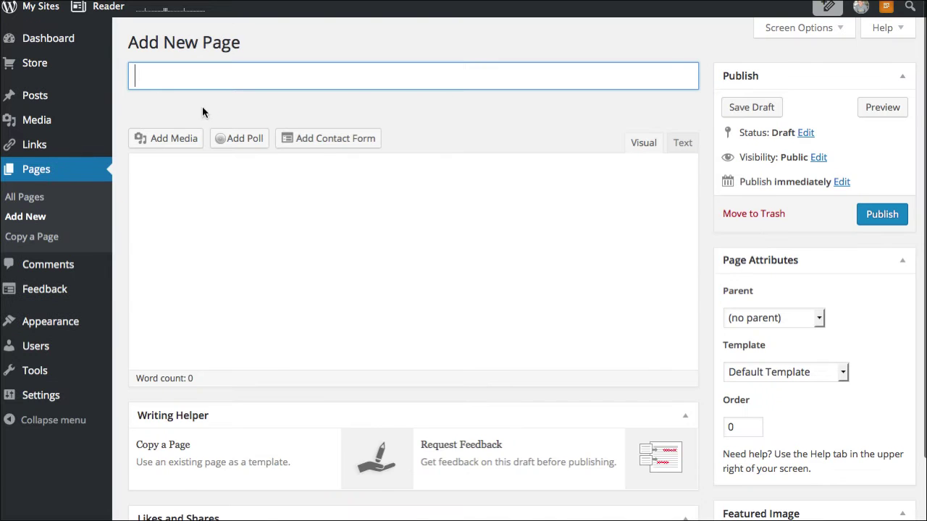
{"action": "type", "text": "Blog"}
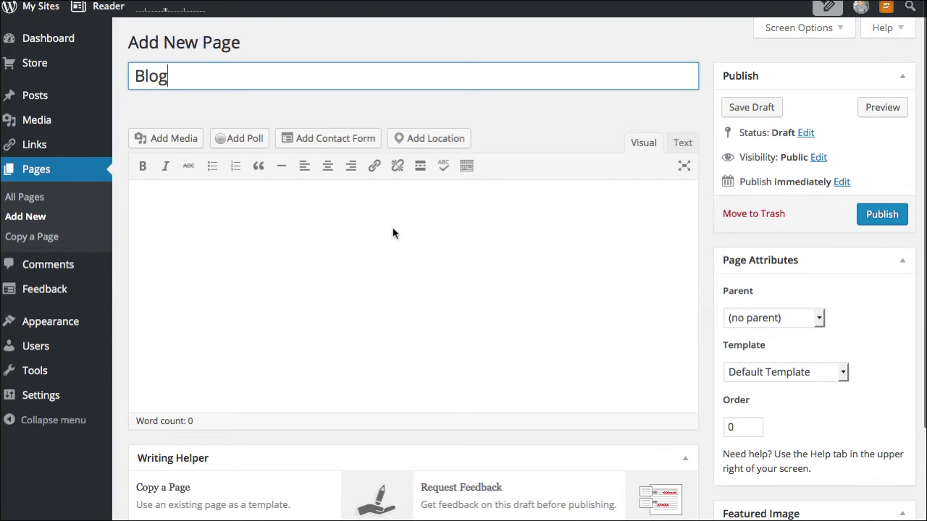
{"action": "left_click", "coordinate": [358, 233]}
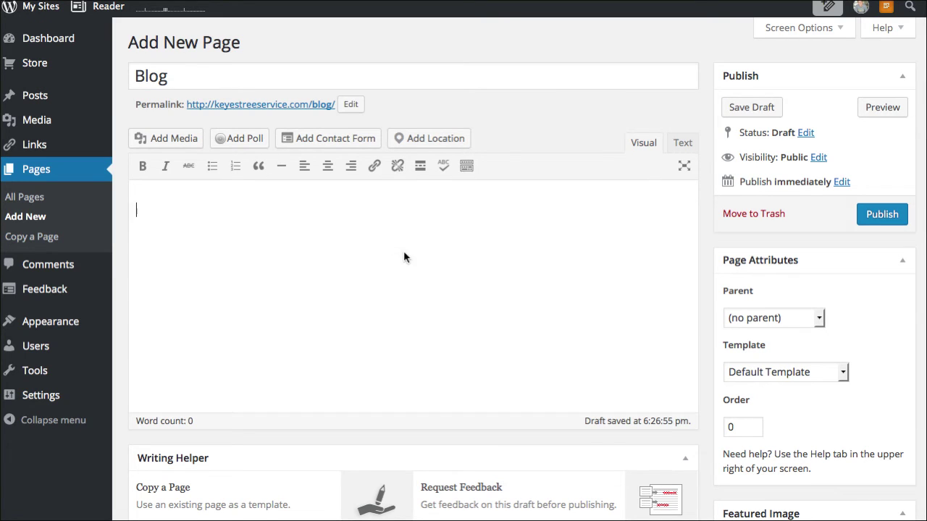
Keep the Default Template and publish the Blog page
{"action": "left_click", "coordinate": [761, 372]}
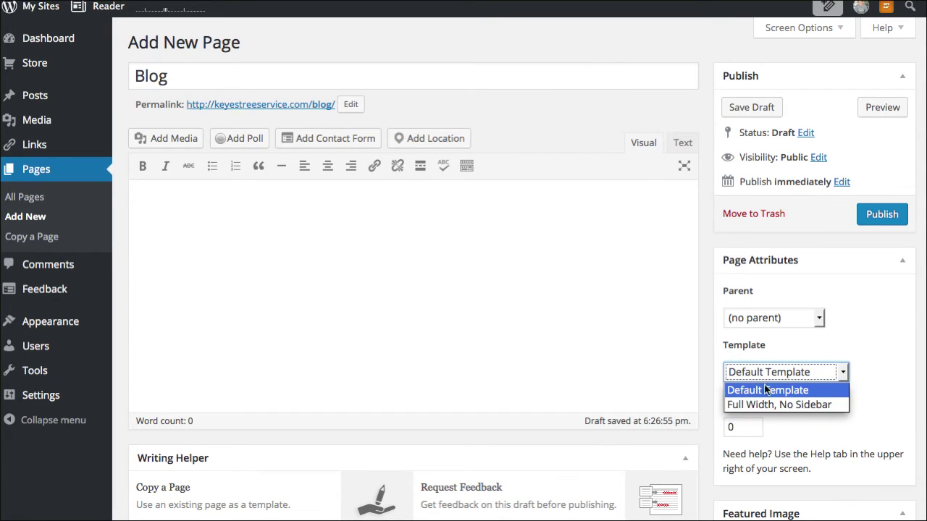
{"action": "left_click", "coordinate": [777, 352]}
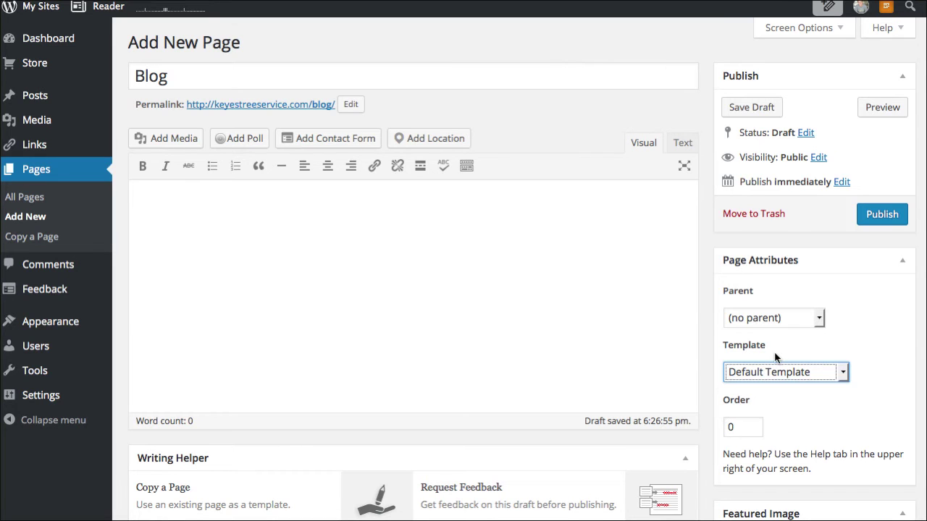
{"action": "left_click", "coordinate": [391, 287]}
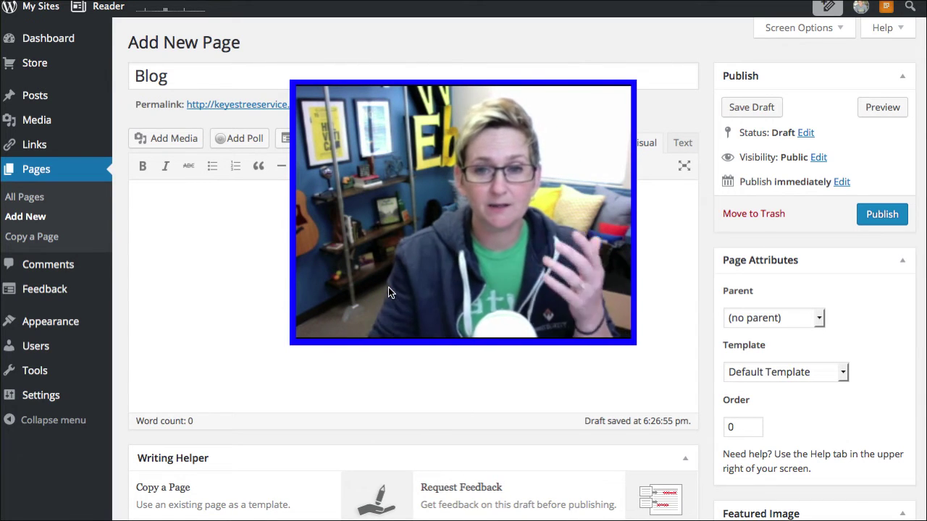
{"action": "left_click", "coordinate": [766, 371]}
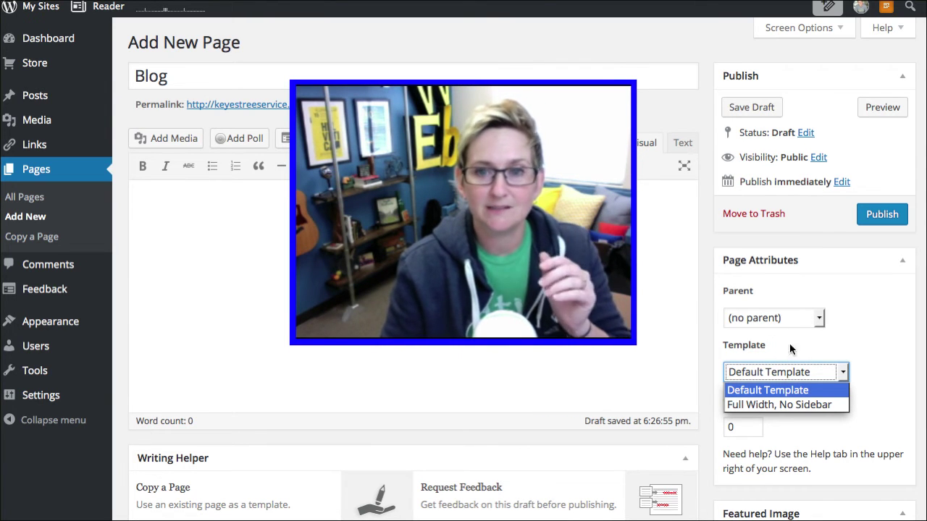
{"action": "left_click", "coordinate": [760, 350]}
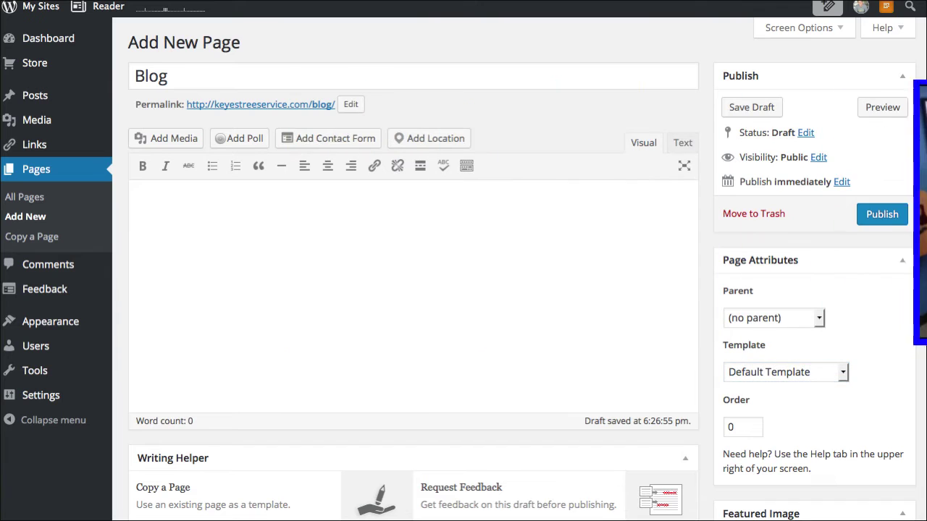
{"action": "left_click", "coordinate": [885, 218]}
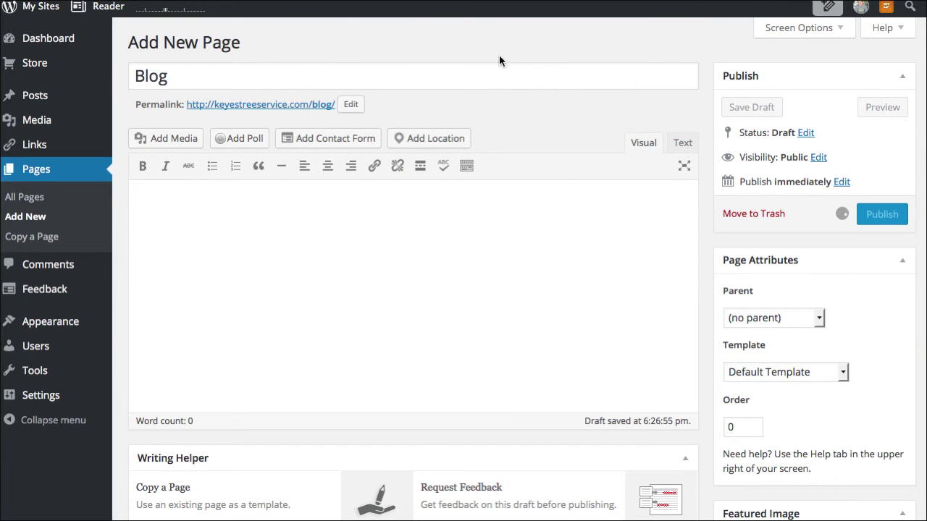
In Reading Settings, choose Blog as posts page and Summary for feed articles, then save
{"action": "mouse_move", "coordinate": [73, 398]}
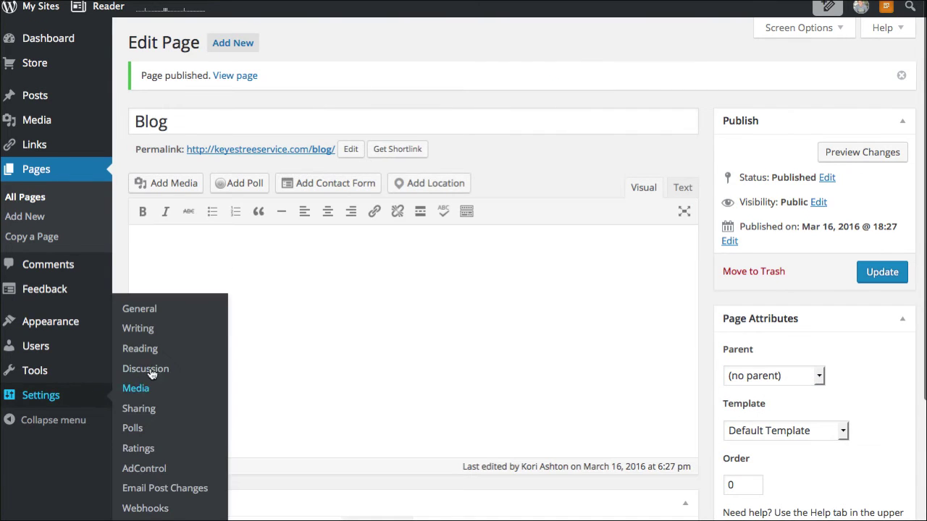
{"action": "left_click", "coordinate": [140, 349]}
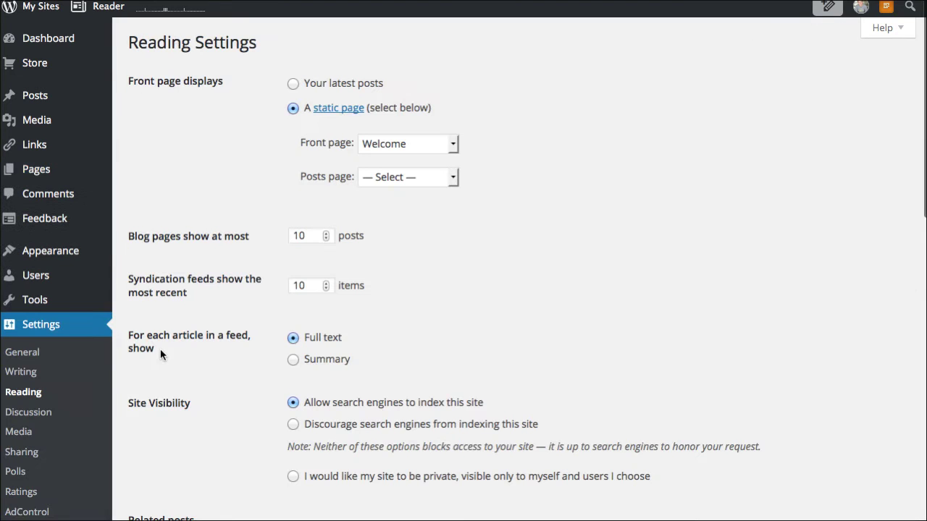
{"action": "left_click", "coordinate": [389, 176]}
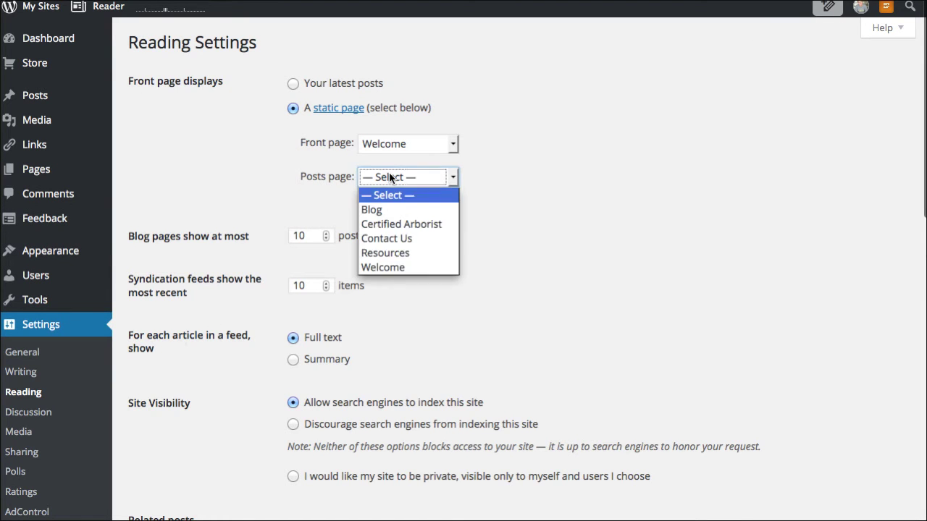
{"action": "left_click", "coordinate": [397, 212]}
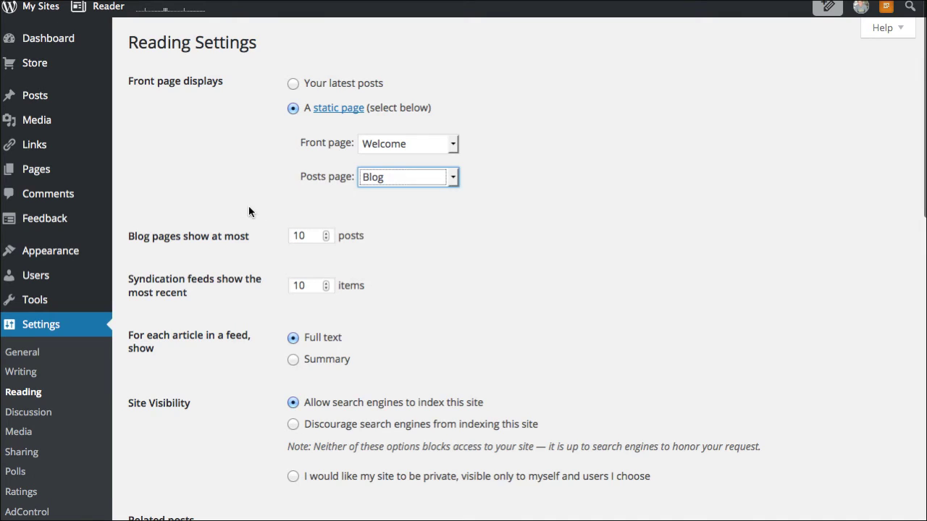
{"action": "scroll", "coordinate": [229, 214], "scroll_direction": "down", "scroll_amount": 10}
{"action": "scroll", "coordinate": [226, 228], "scroll_direction": "up", "scroll_amount": 10}
{"action": "left_click", "coordinate": [293, 362]}
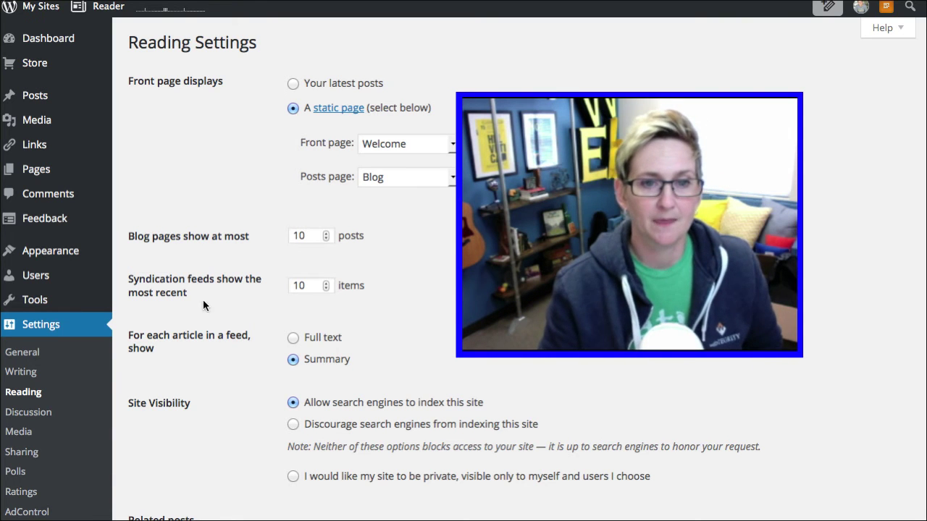
{"action": "scroll", "coordinate": [217, 304], "scroll_direction": "down", "scroll_amount": 10}
{"action": "left_click", "coordinate": [182, 475]}
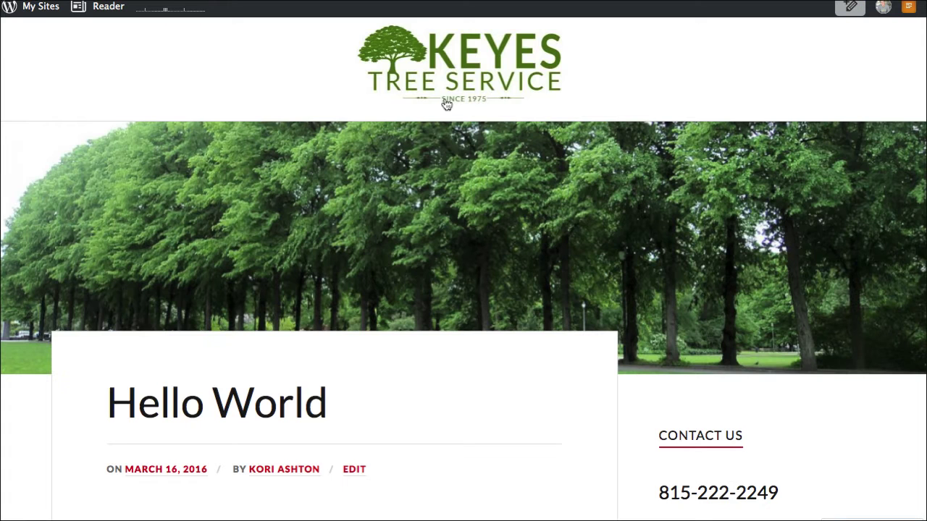
Reload the live site to check the Welcome front page and scroll through it
{"action": "key", "text": "super+r"}
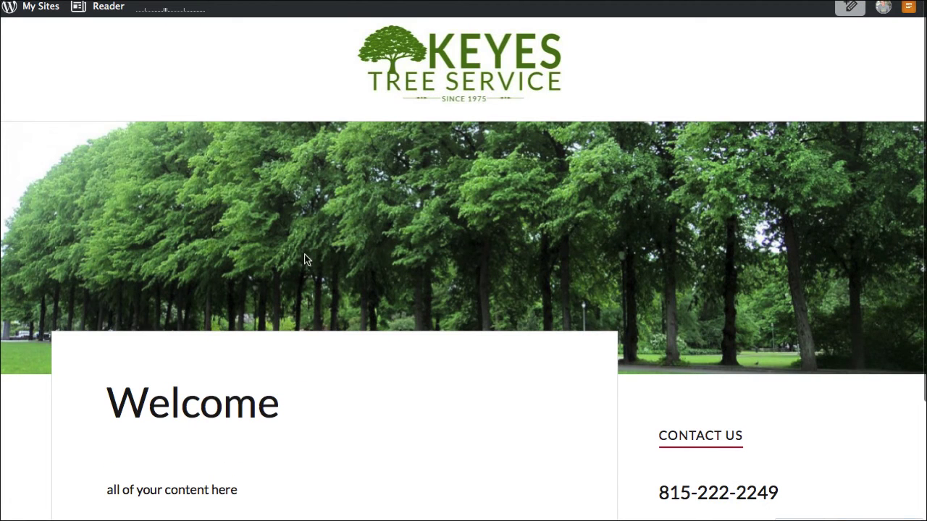
{"action": "scroll", "coordinate": [260, 456], "scroll_direction": "down", "scroll_amount": 3}
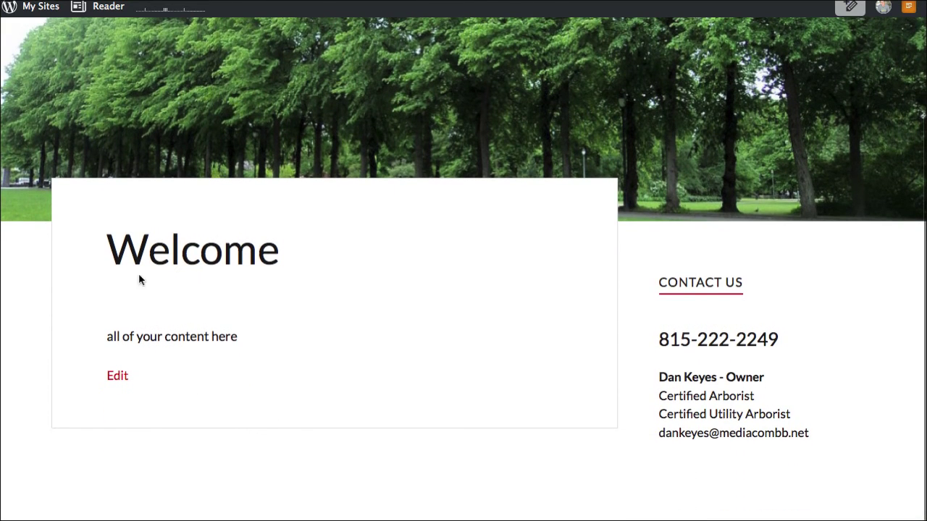
{"action": "scroll", "coordinate": [370, 398], "scroll_direction": "up", "scroll_amount": 3}
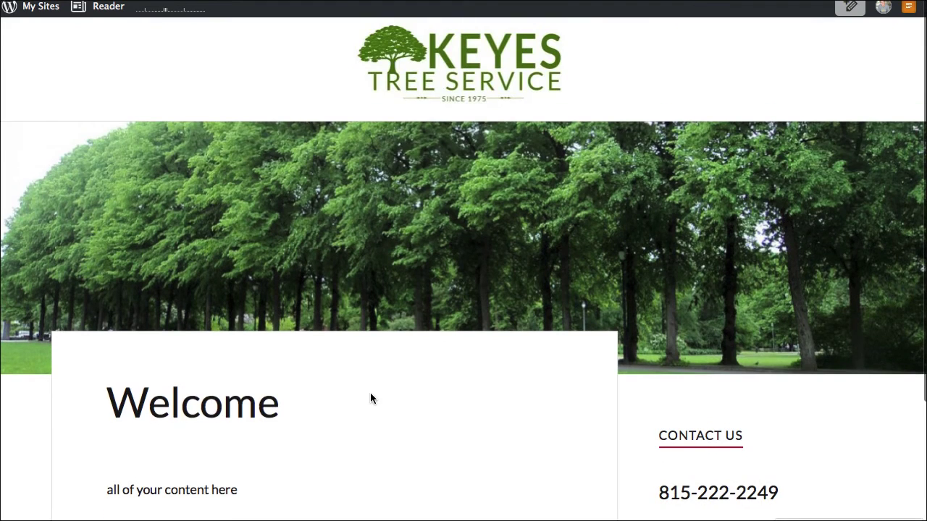
{"action": "scroll", "coordinate": [391, 301], "scroll_direction": "down", "scroll_amount": 4}
{"action": "scroll", "coordinate": [434, 290], "scroll_direction": "up", "scroll_amount": 3}
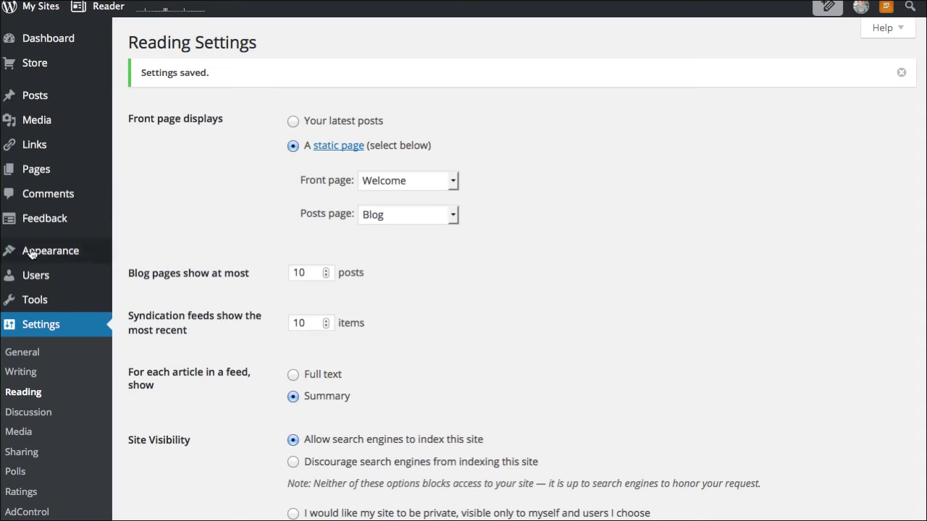
Add the Blog, Welcome and Contact Us pages to the menu
{"action": "mouse_move", "coordinate": [31, 254]}
{"action": "left_click", "coordinate": [143, 315]}
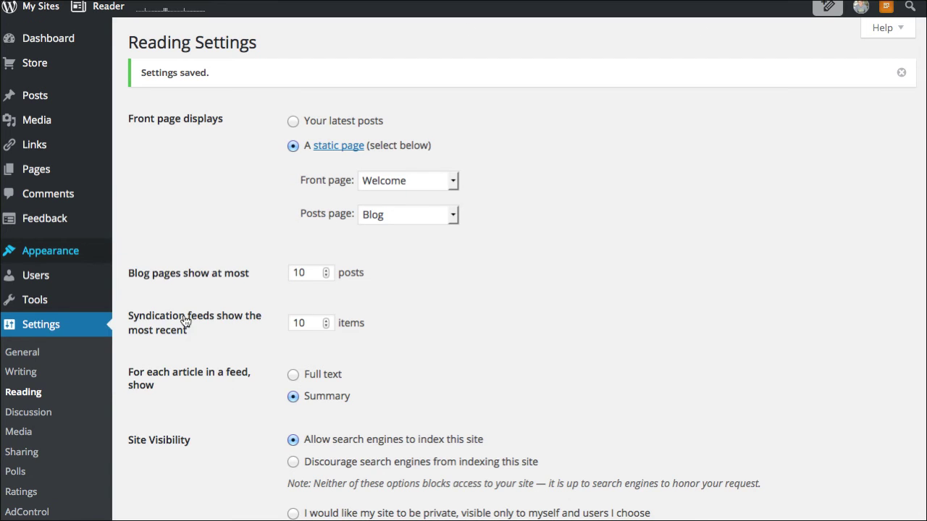
{"action": "left_click", "coordinate": [183, 250]}
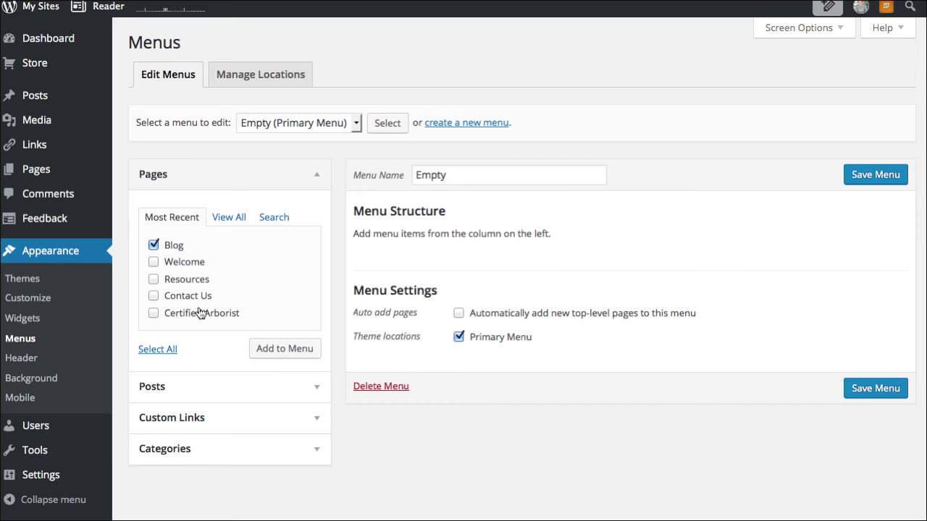
{"action": "left_click", "coordinate": [192, 265]}
{"action": "left_click", "coordinate": [283, 353]}
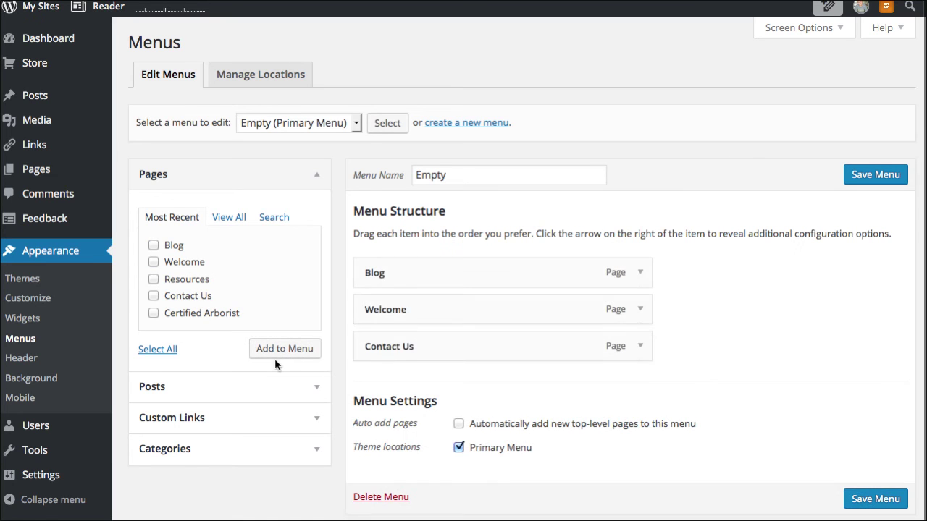
Move Welcome to the top of the menu and relabel it 'Home'
{"action": "left_click_drag", "start_coordinate": [408, 304], "coordinate": [408, 264]}
{"action": "left_click", "coordinate": [640, 273]}
{"action": "left_click_drag", "start_coordinate": [433, 330], "coordinate": [337, 322]}
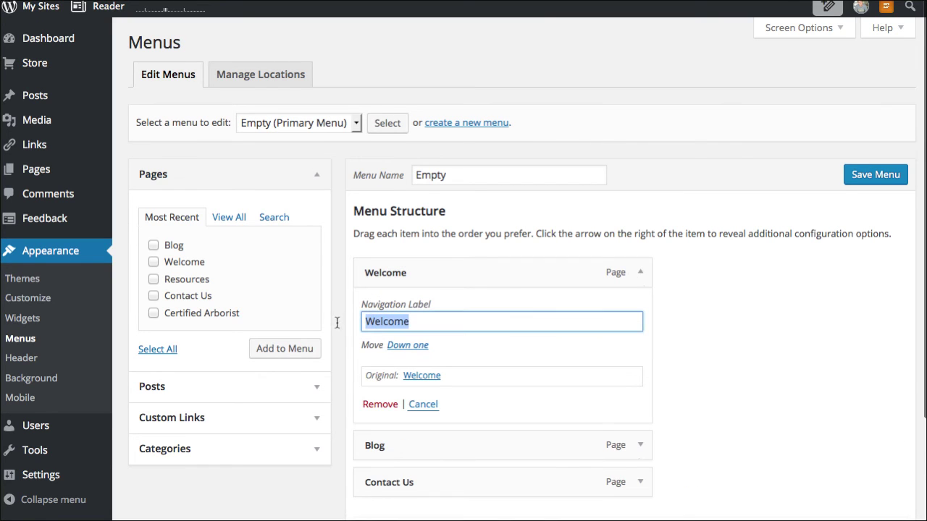
{"action": "type", "text": "Home"}
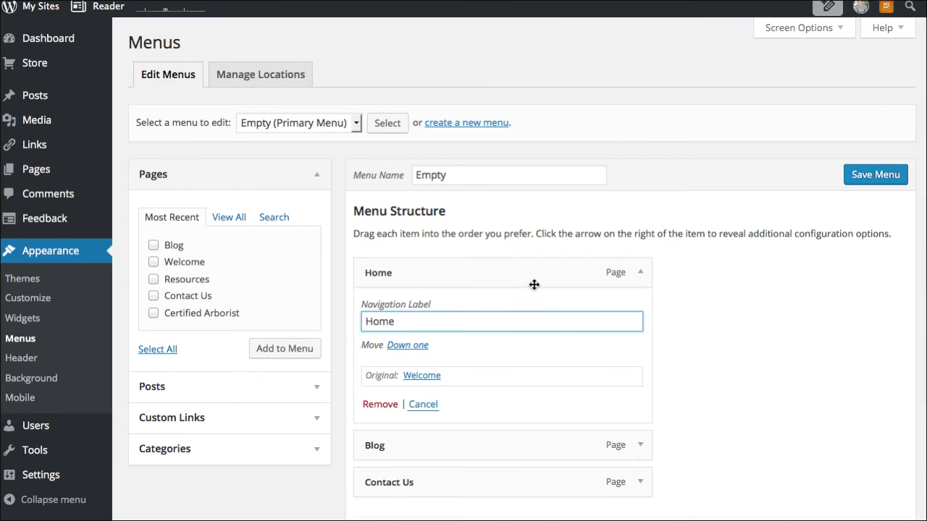
{"action": "left_click", "coordinate": [640, 272]}
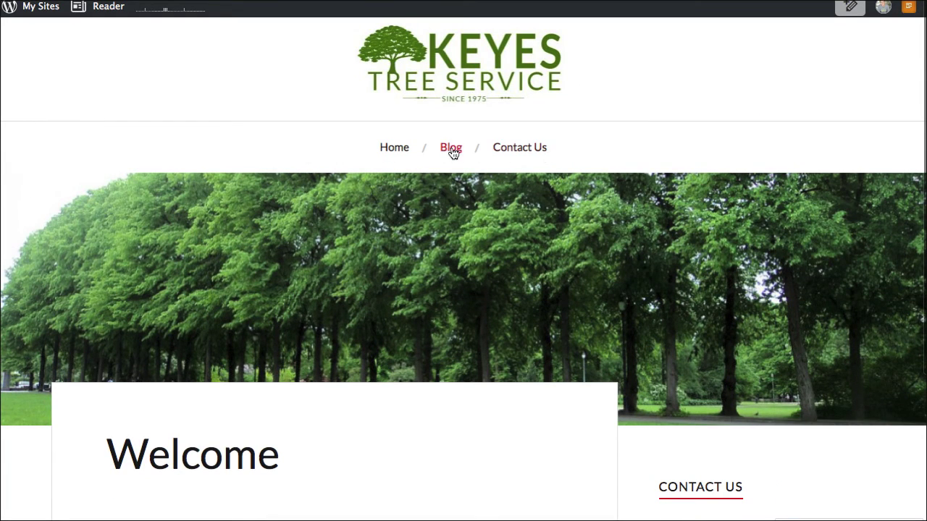
Open Blog from the site menu and scroll through the Hello World post
{"action": "left_click", "coordinate": [450, 149]}
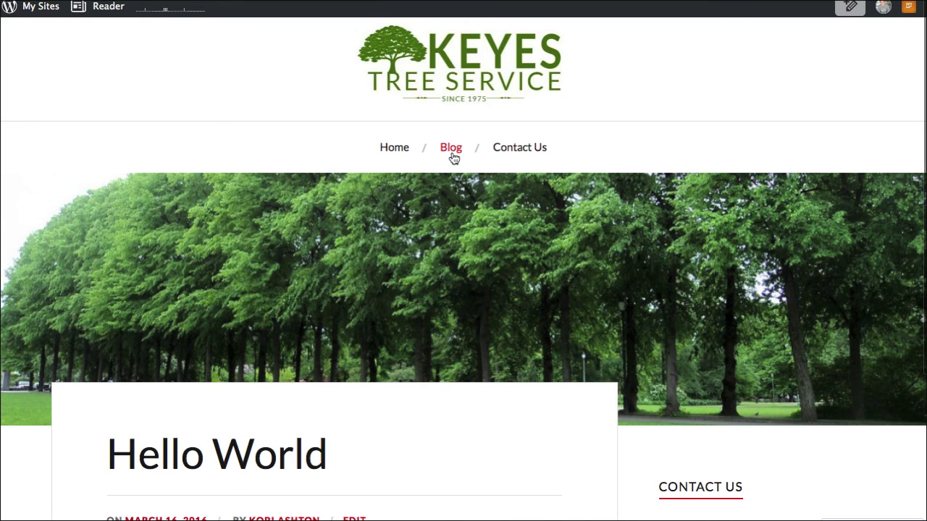
{"action": "scroll", "coordinate": [443, 207], "scroll_direction": "down", "scroll_amount": 4}
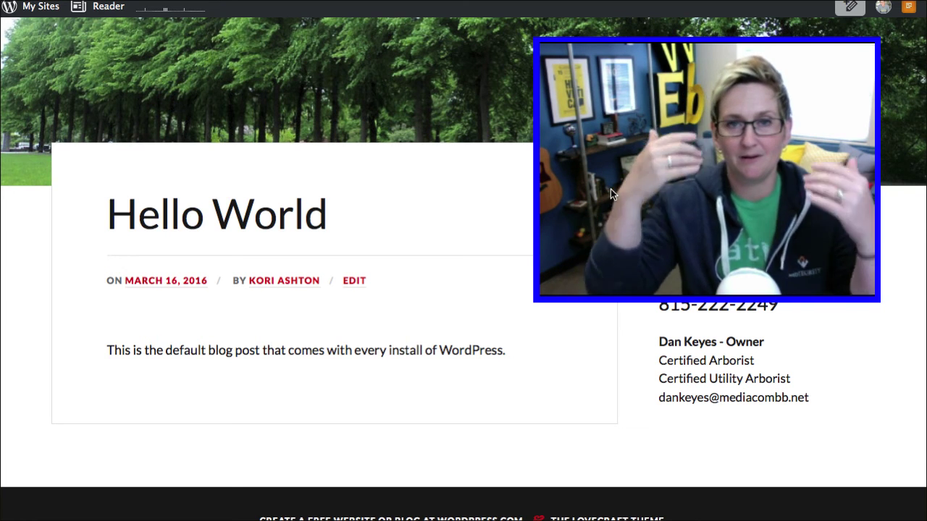
{"action": "scroll", "coordinate": [477, 182], "scroll_direction": "up", "scroll_amount": 5}
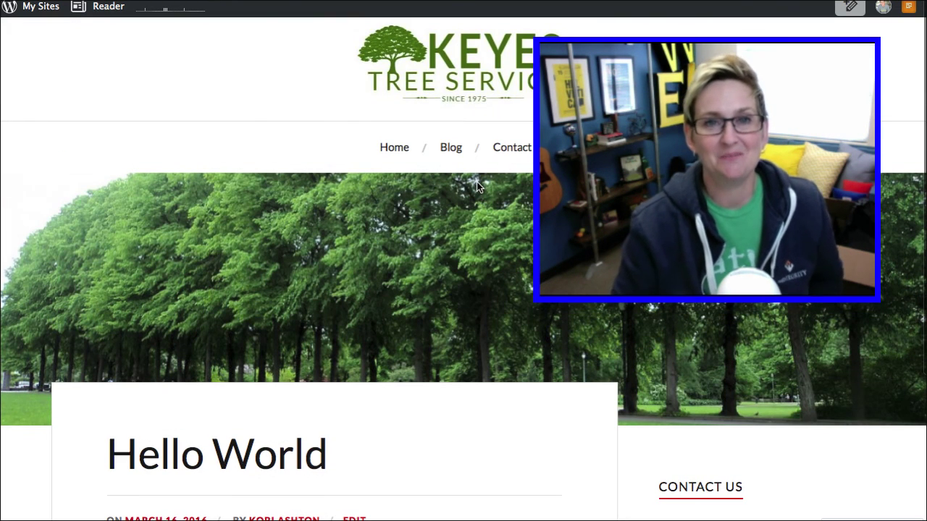